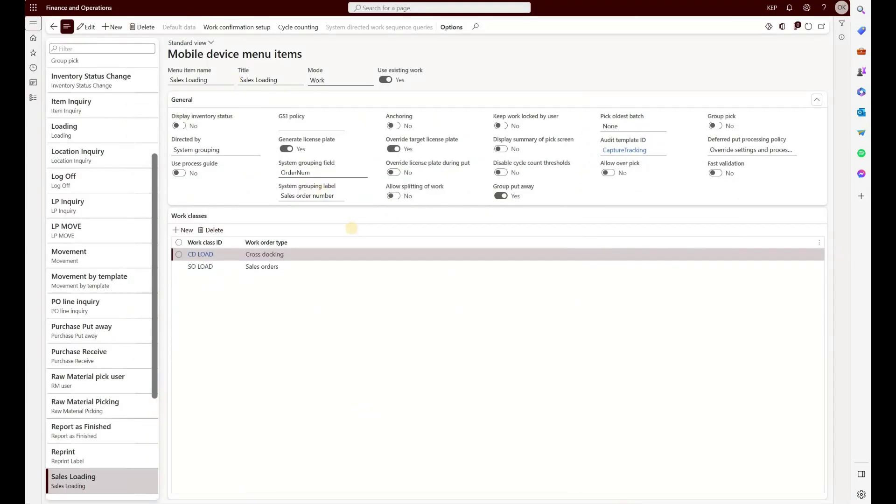
- Open the CaptureTracking audit template from the Sales Loading menu item's Audit template ID link
mouse_move(634, 145)
click(626, 151)
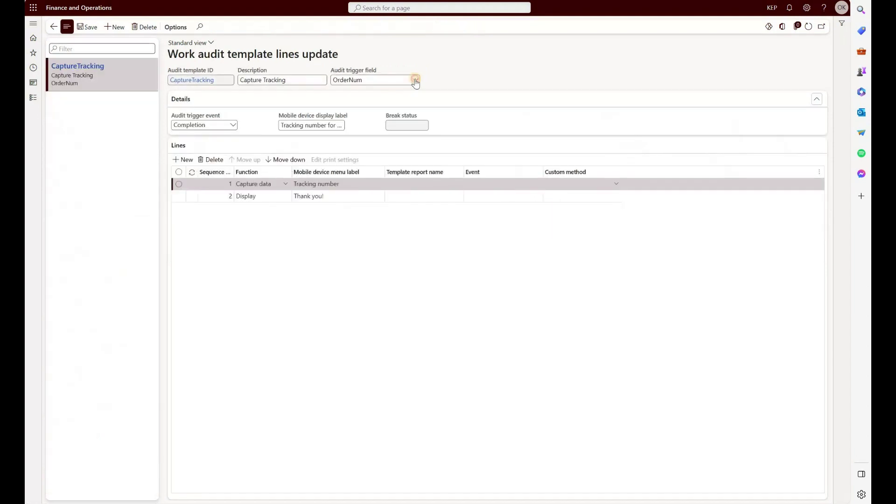
click(415, 80)
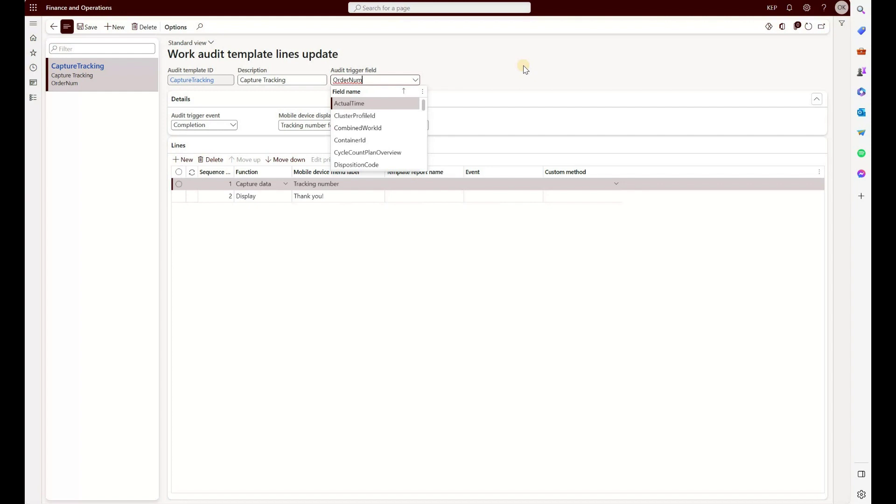
click(233, 125)
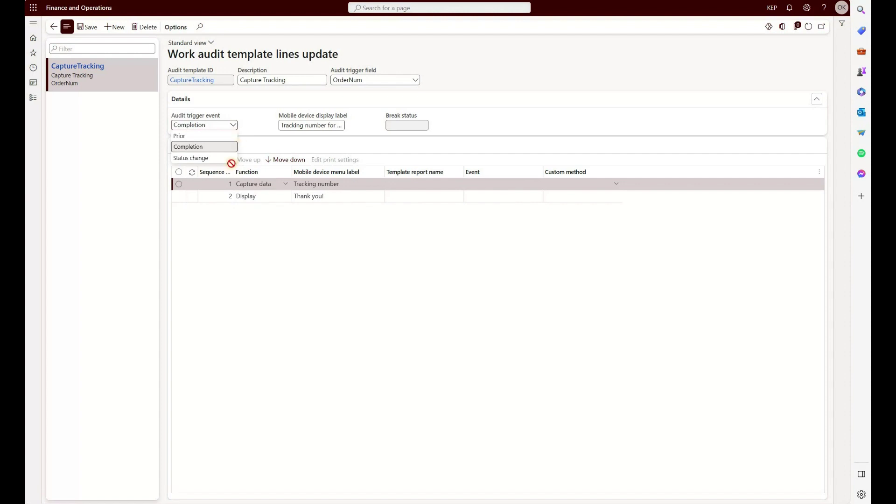
click(234, 126)
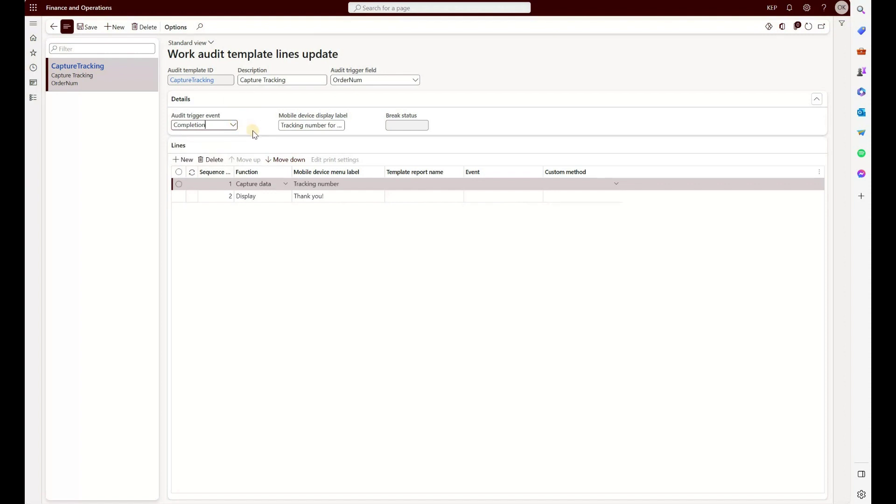
click(285, 125)
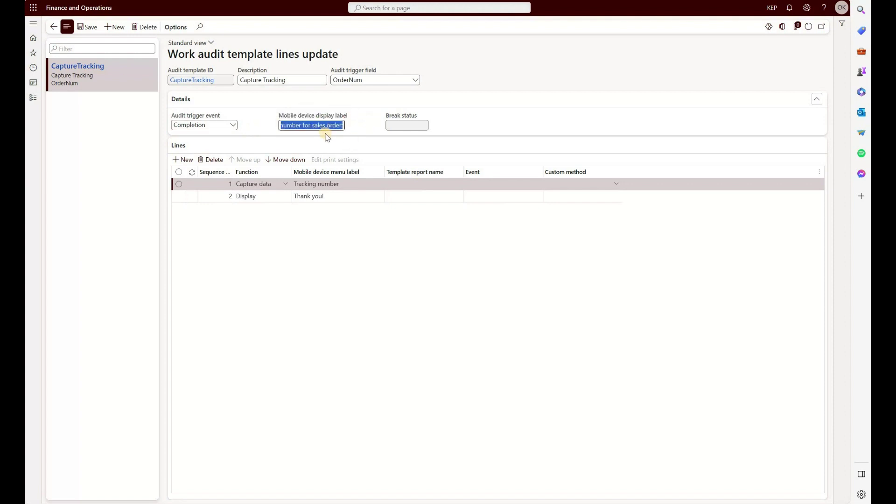
click(286, 208)
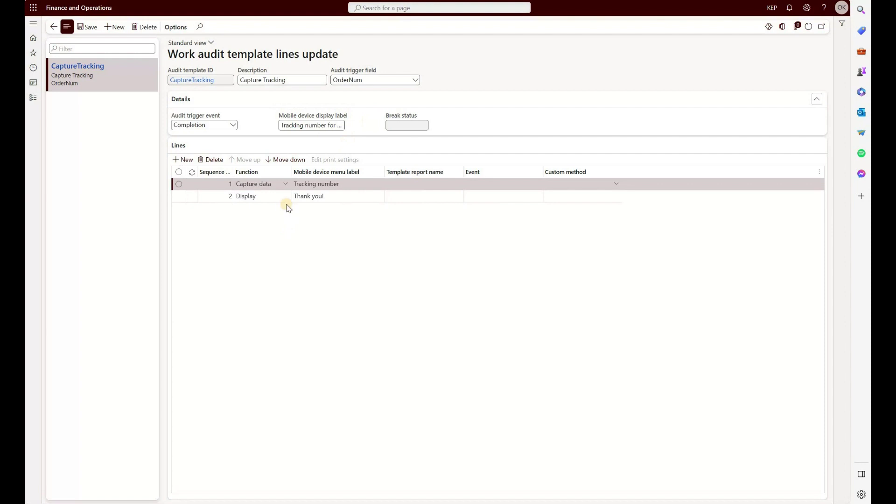
click(287, 184)
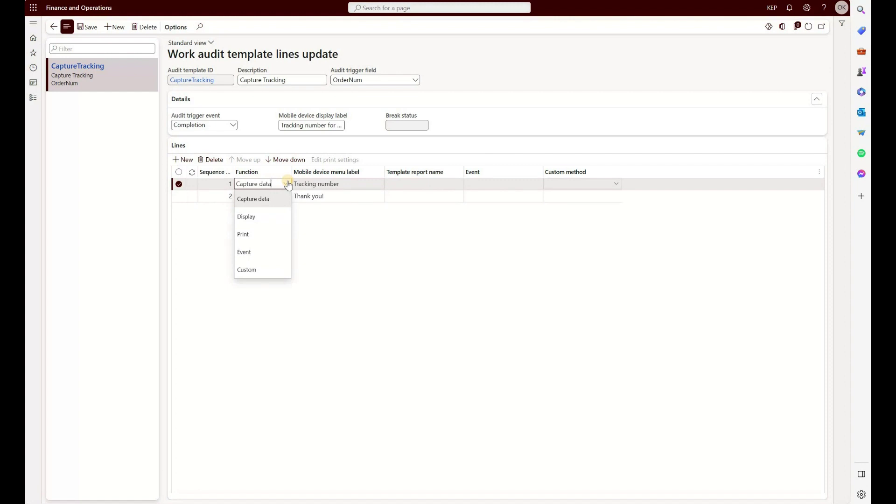
- Review the line functions, keep Display on line 2, and add an empty third line
drag(356, 184, 291, 185)
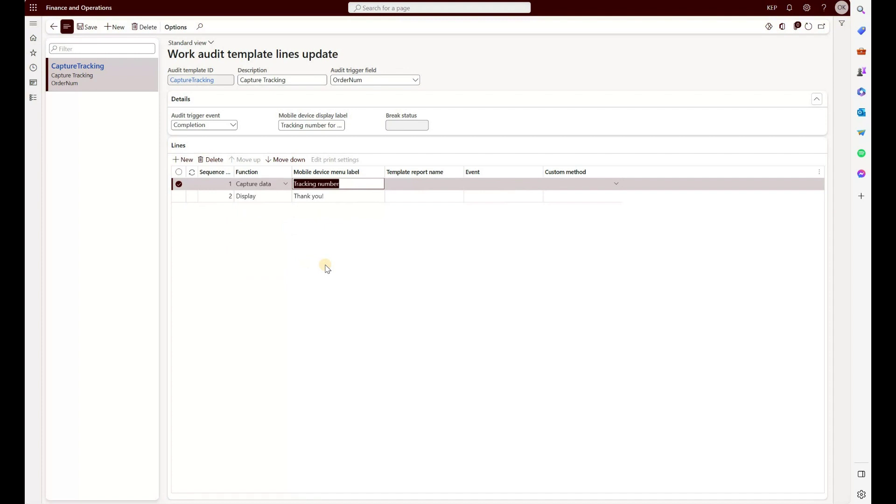
click(286, 197)
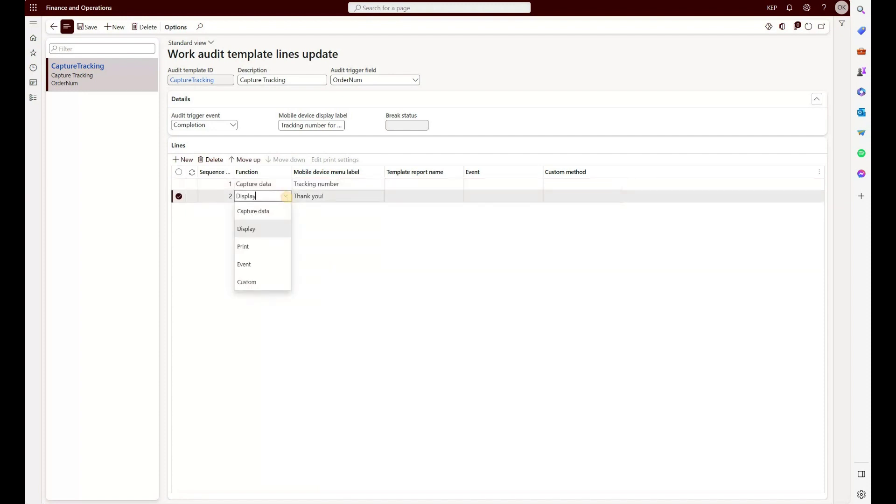
click(343, 204)
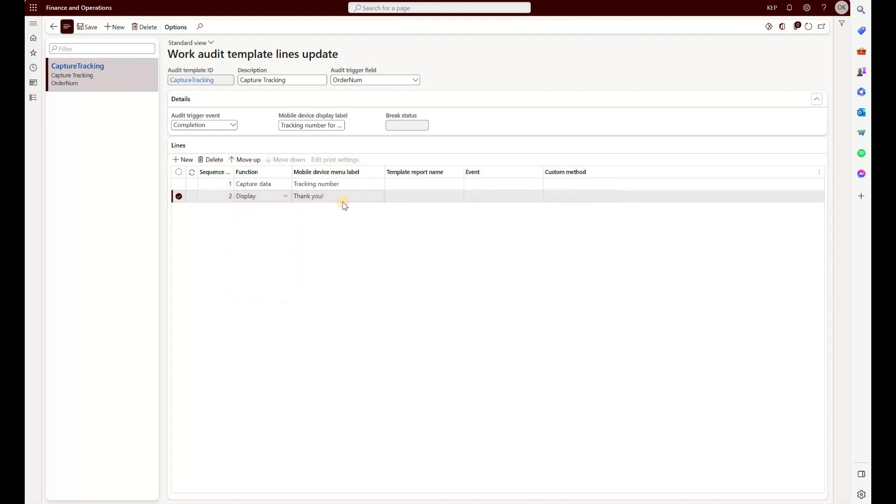
click(286, 196)
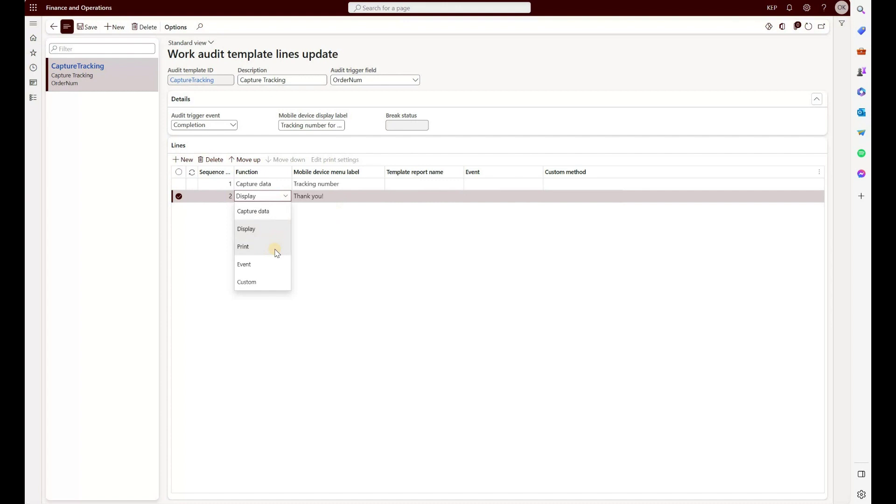
click(365, 204)
key(Down)
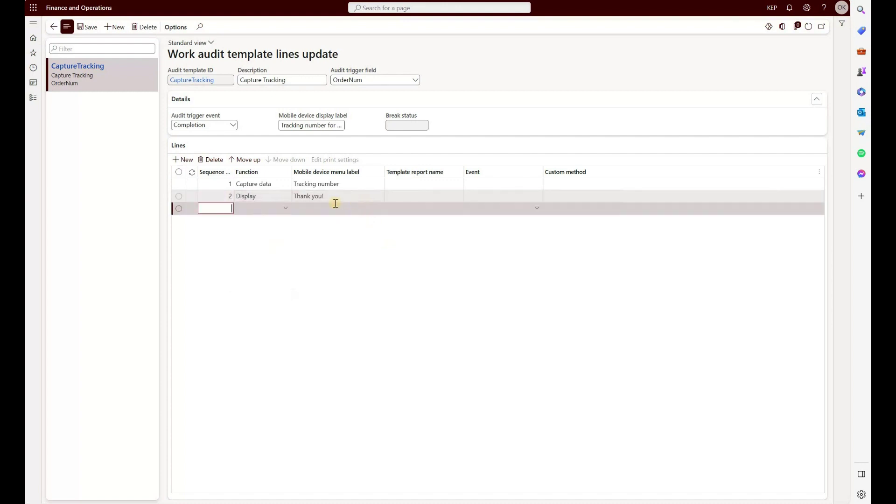
- On line 3, browse the Print report list, then switch to Event and browse events
click(461, 210)
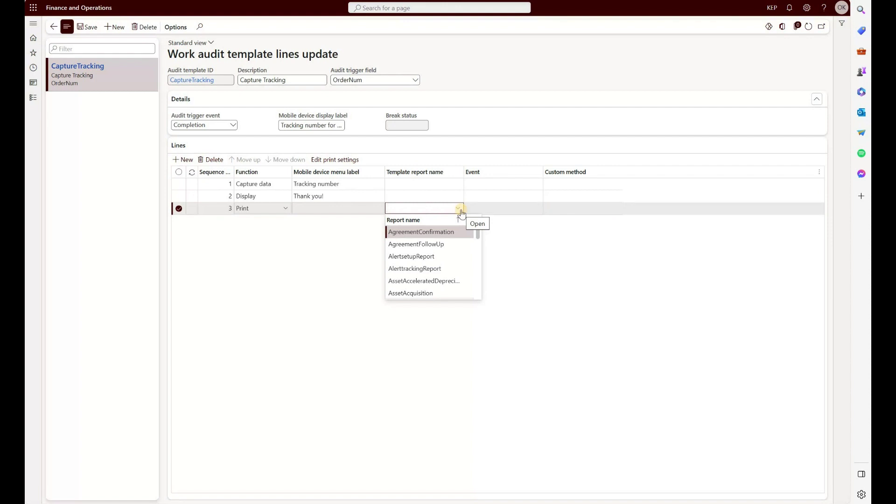
click(286, 209)
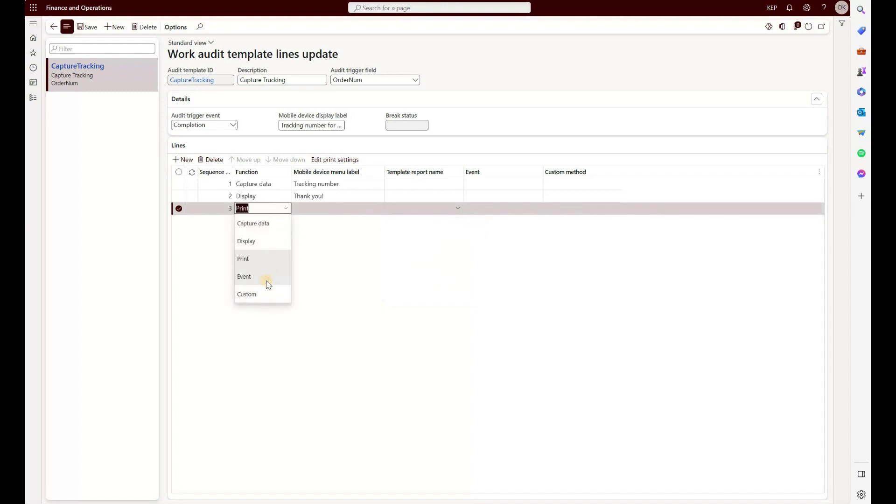
click(267, 280)
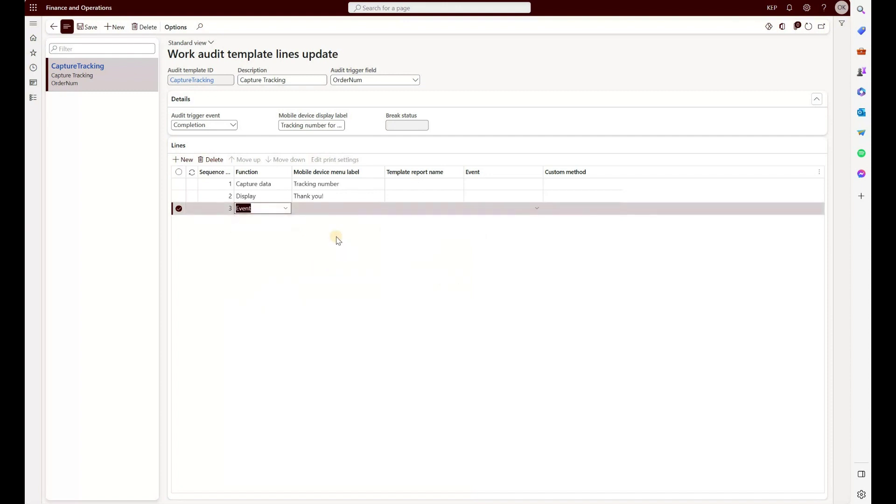
click(537, 210)
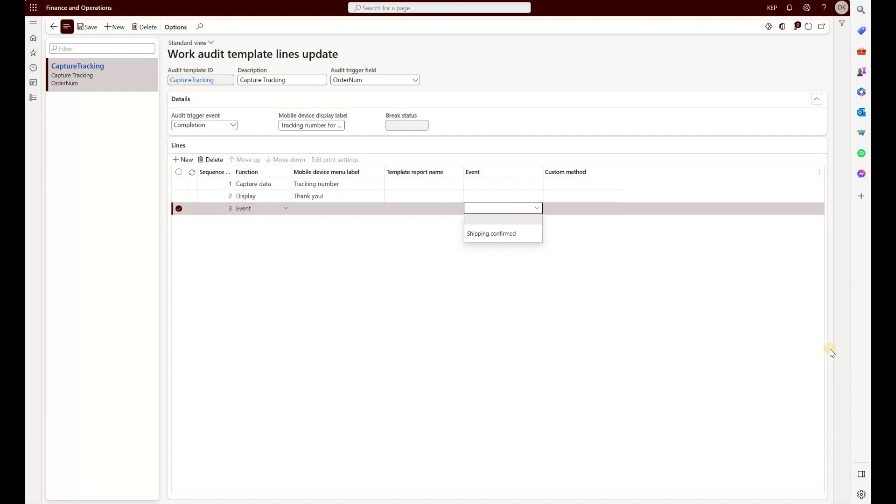
- Try Custom with its method lookup on line 3, then delete the trial line
click(285, 208)
click(280, 296)
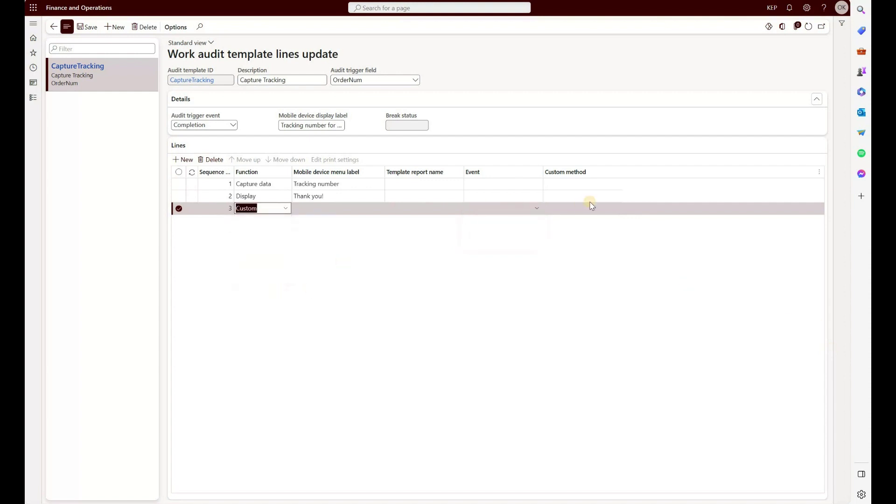
click(615, 210)
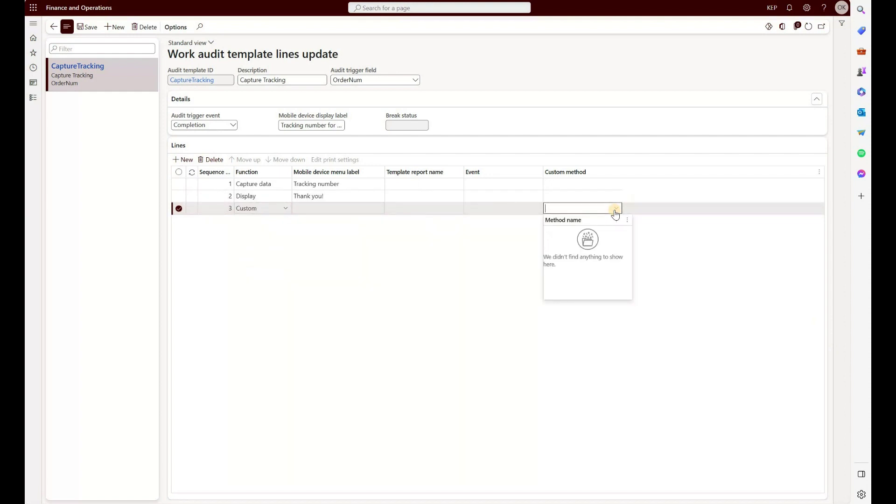
click(211, 159)
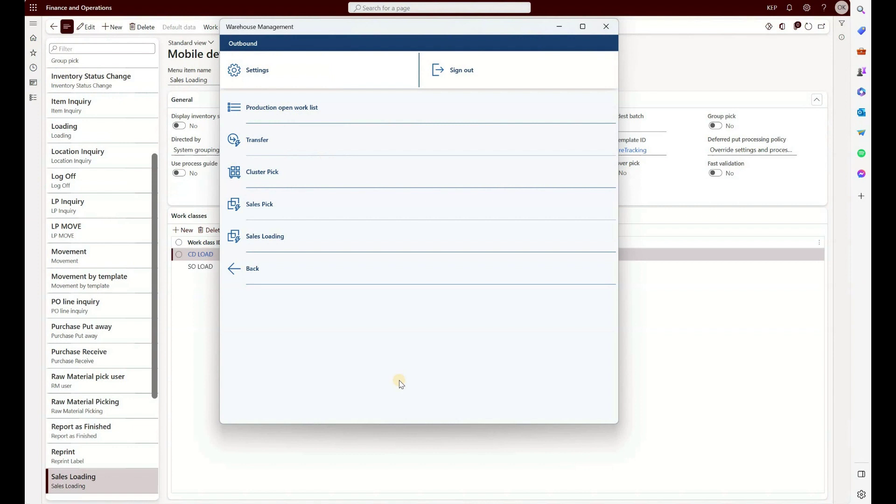
- Start Sales Loading for sales order so12345 and confirm the pick and the put to SHIP
click(286, 239)
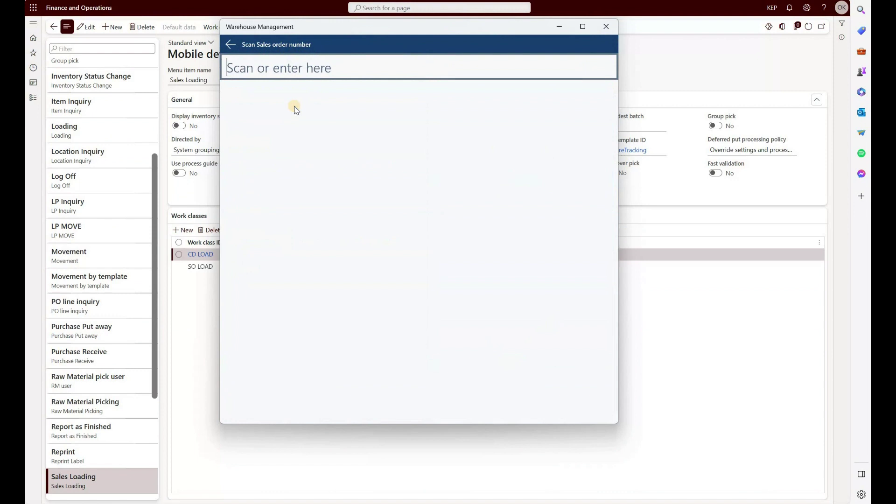
text(so12345)
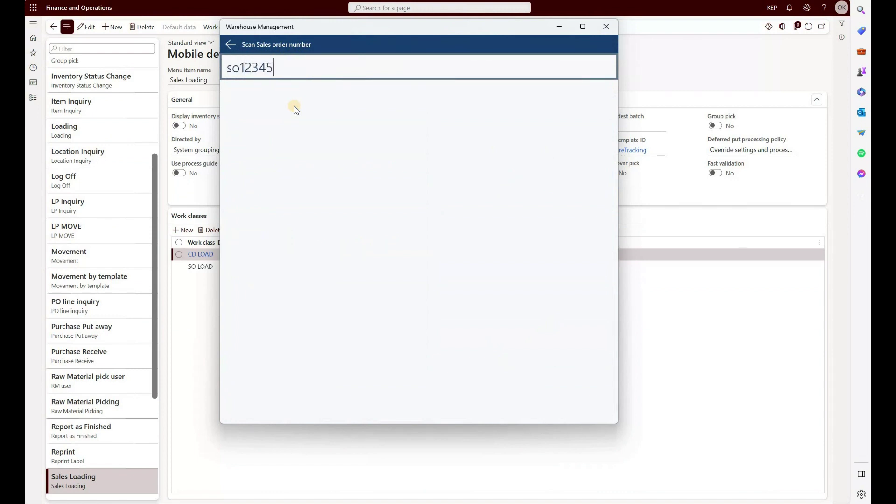
key(Return)
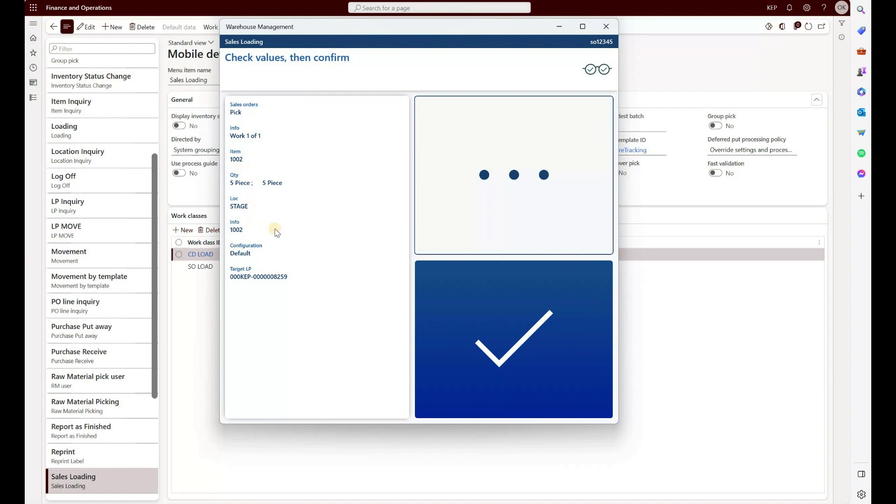
click(547, 338)
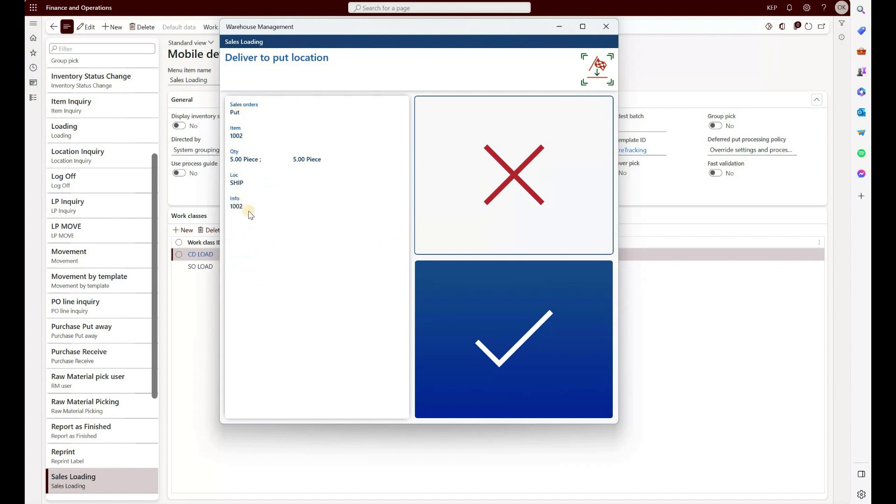
click(516, 339)
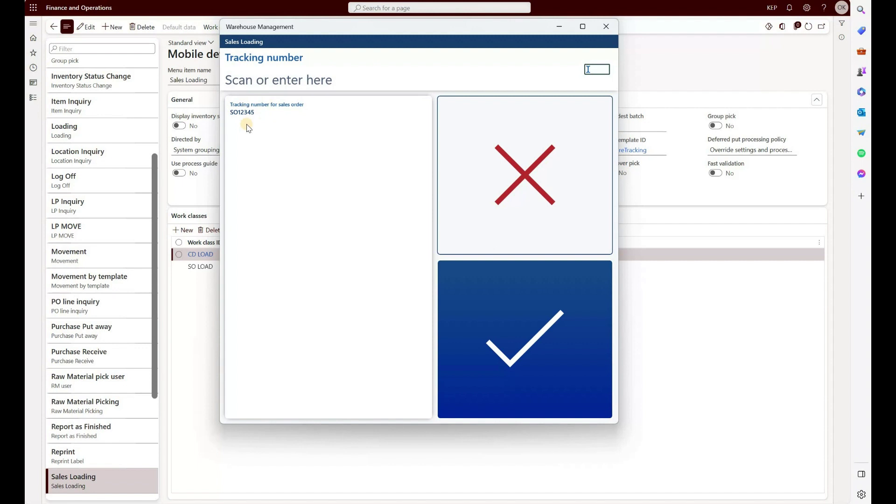
- Enter tracking number TR100200300, confirm the Thank you screen, and close the warehouse app
text(TR1)
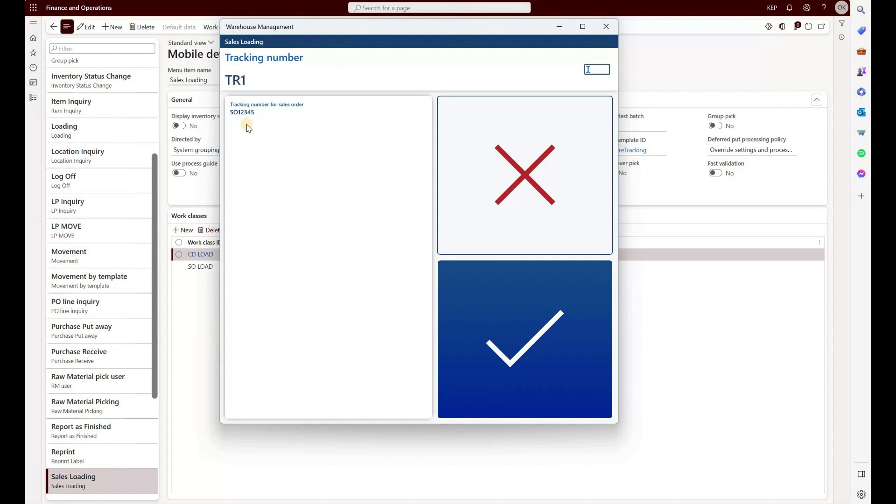
text(00200300)
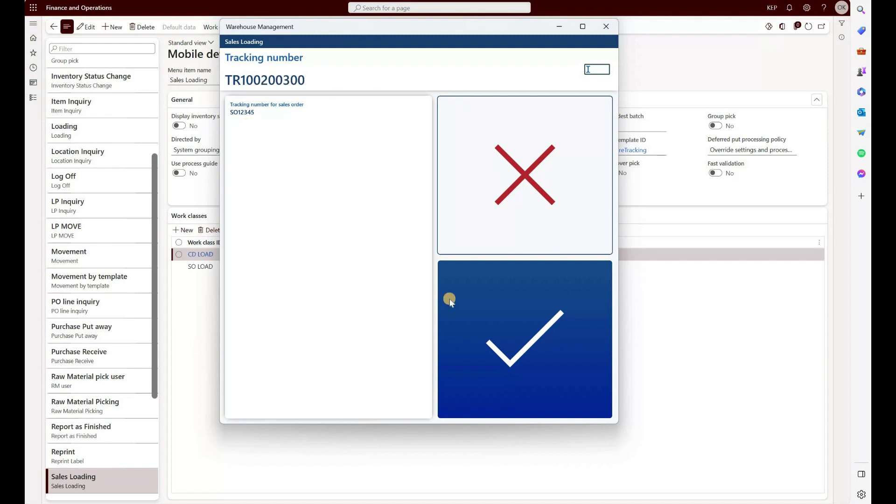
click(486, 318)
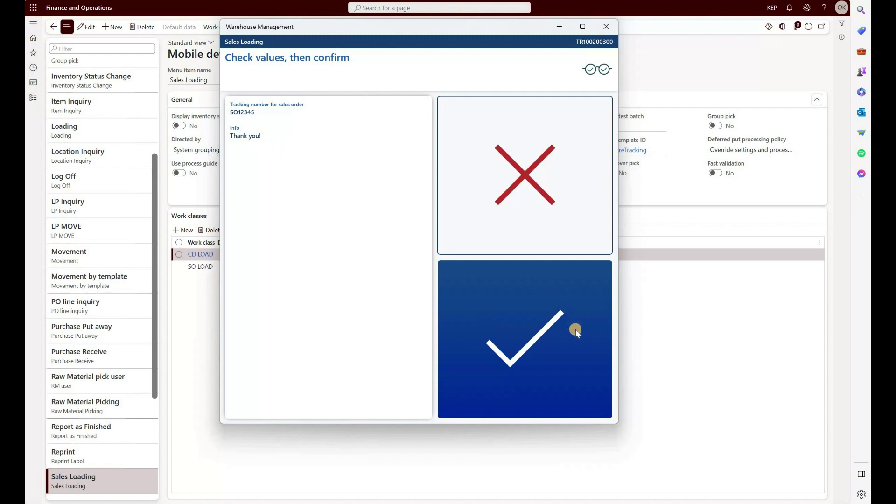
click(539, 333)
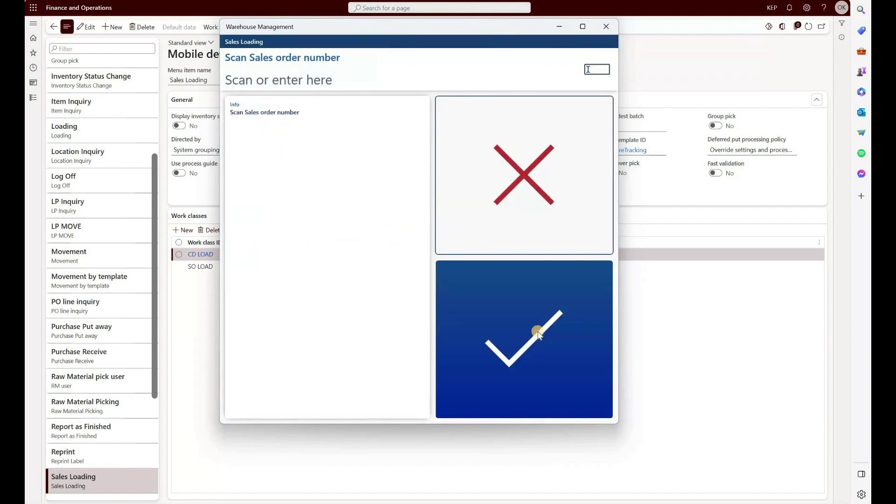
key(alt+F4)
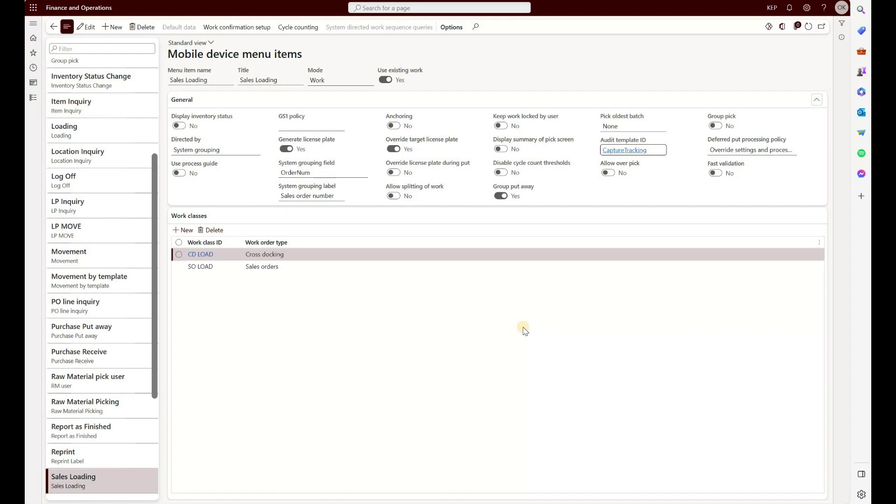
- Open Warehouse management's Work audit data capture and select the newest TR100200300 record
click(31, 23)
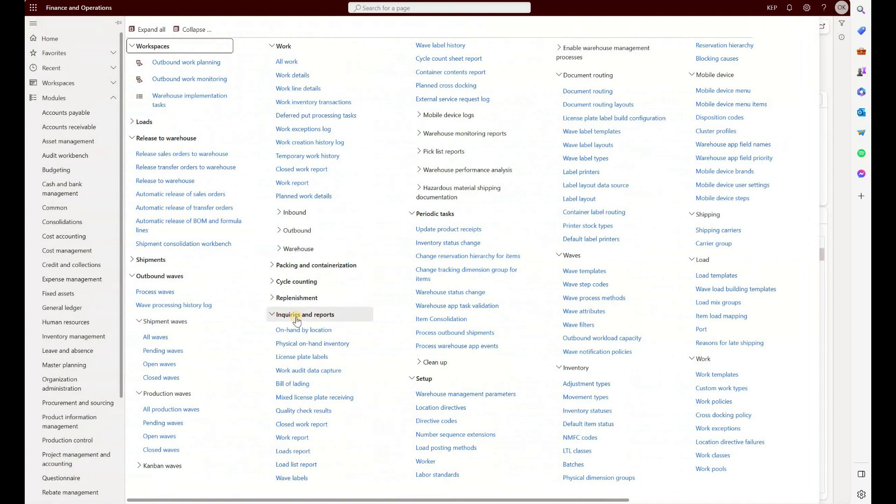
click(326, 373)
click(326, 162)
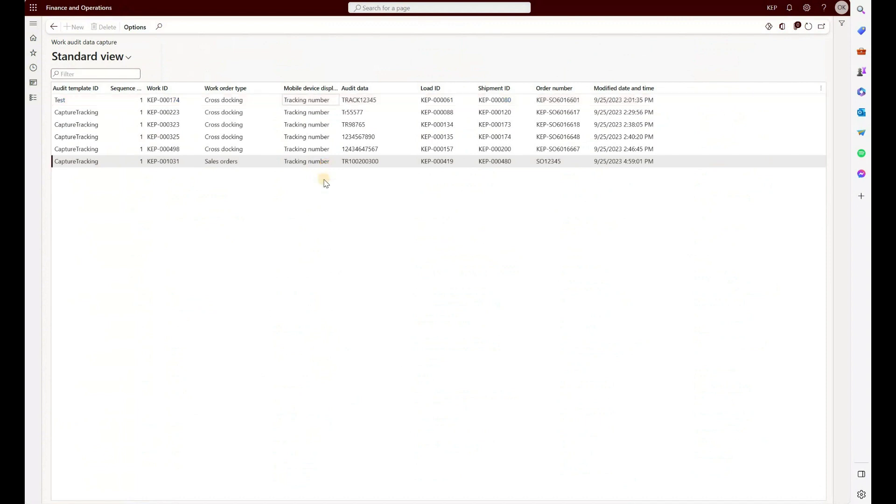